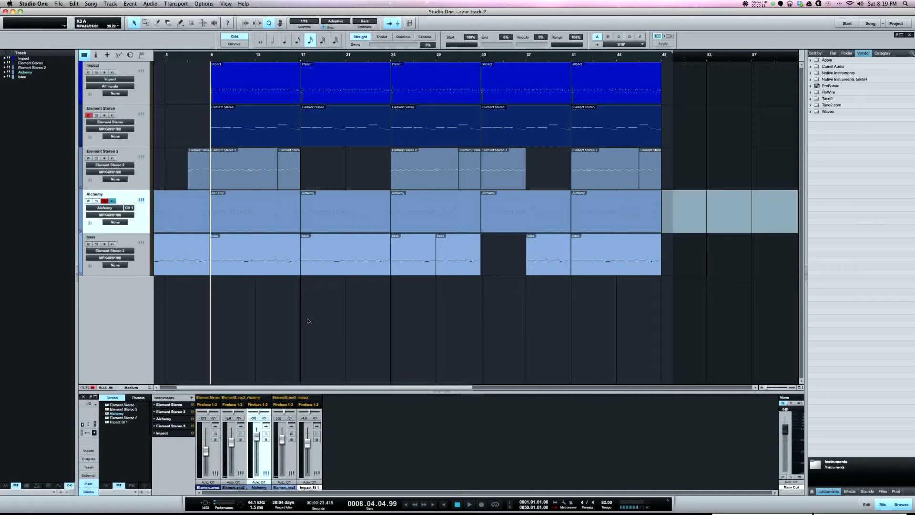
# Play the arrangement from bar 9, then solo the Impact drum track.
pyautogui.press('space')
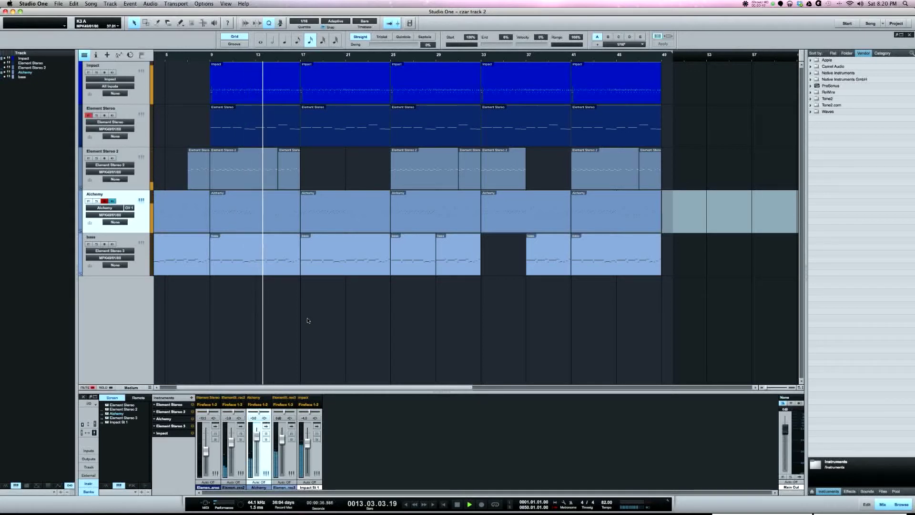
pyautogui.press('space')
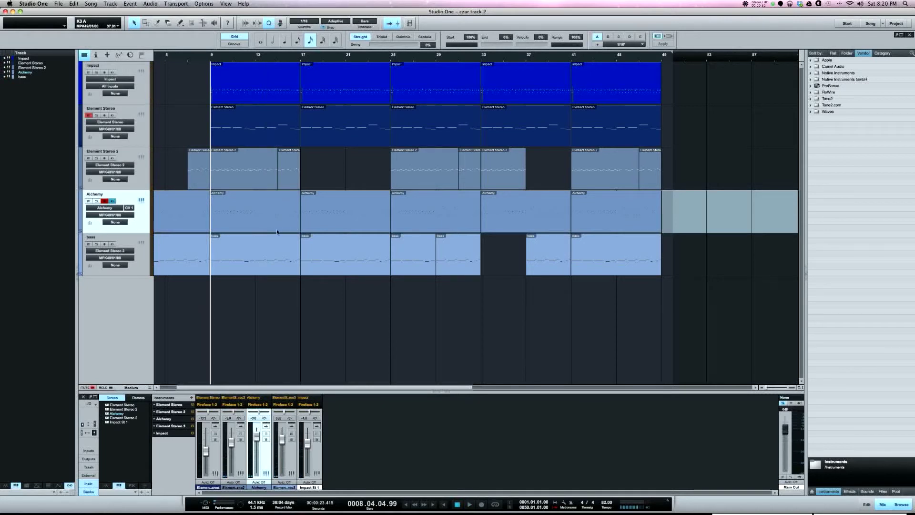
pyautogui.click(247, 81)
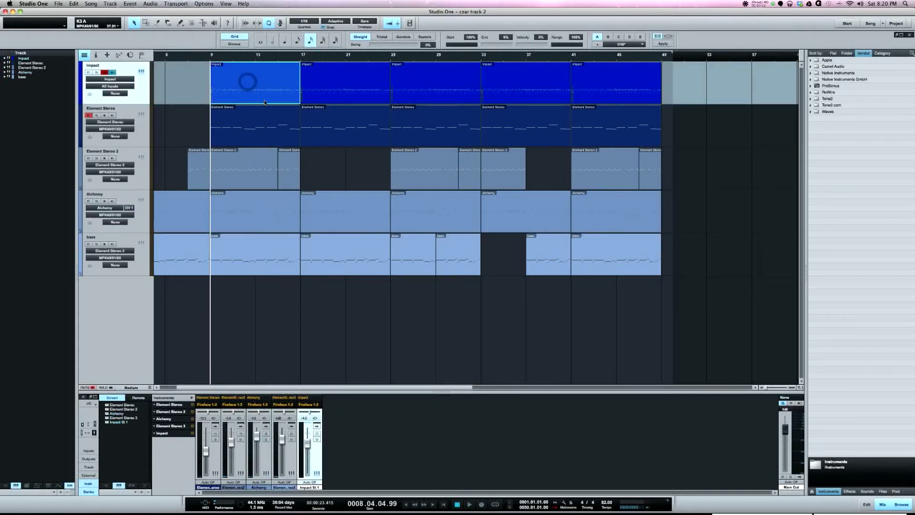
pyautogui.press('s')
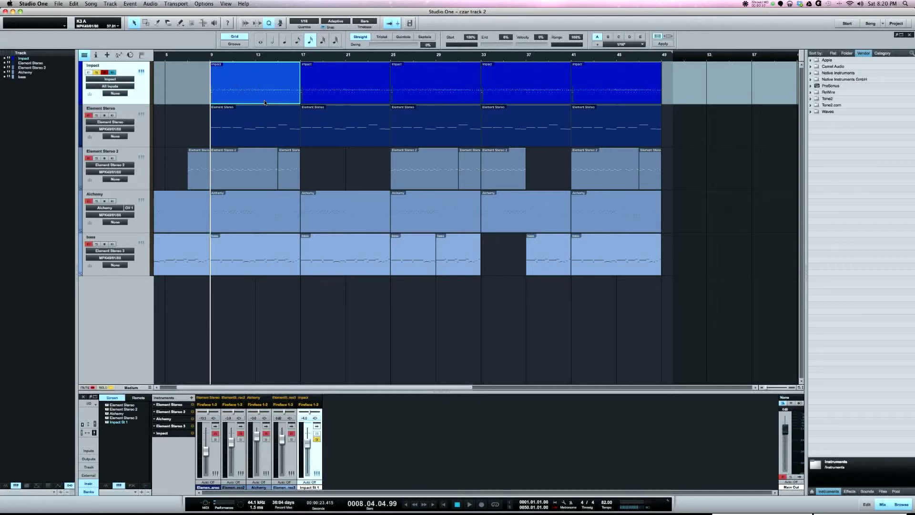
# Listen to the soloed Impact drums on their own, then save the song.
pyautogui.press('space')
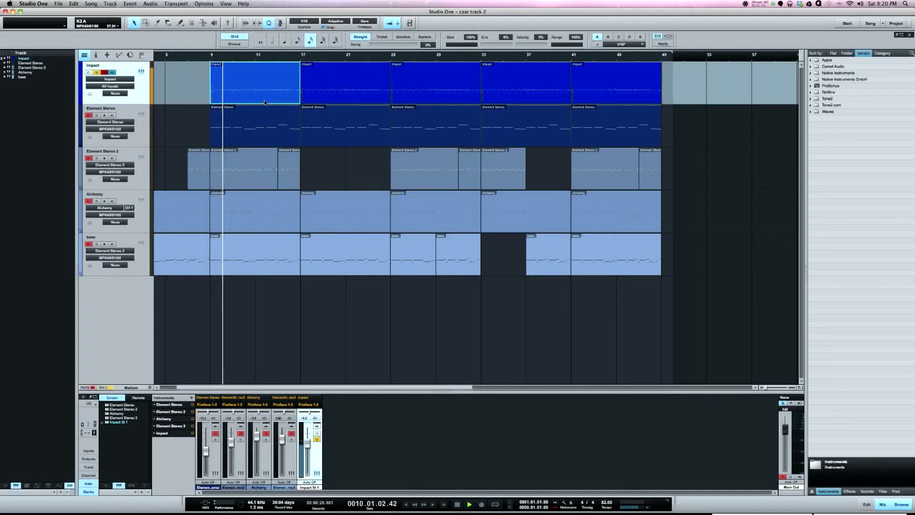
pyautogui.press('space')
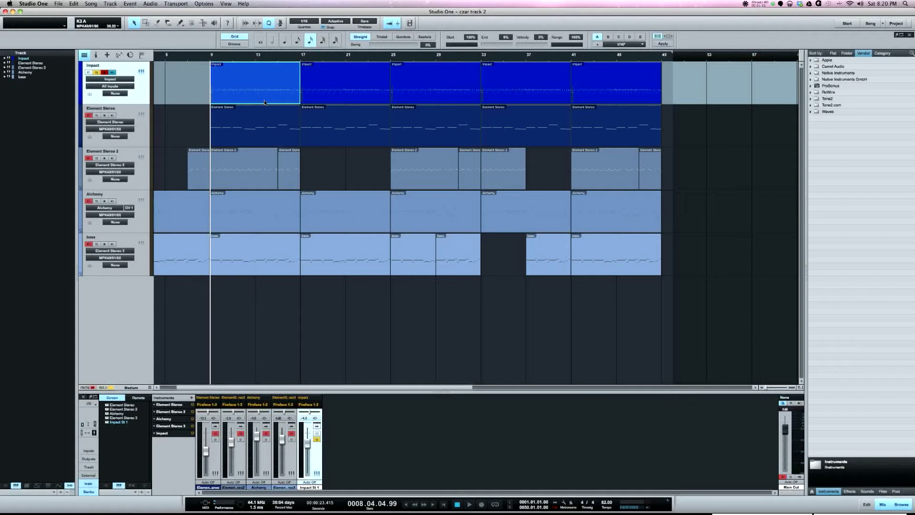
pyautogui.press('super+s')
pyautogui.rightClick(250, 87)
# Explode the first Impact part's pitches into tracks High Hat 11, 808 HH 4, KIK-DRY and SNC (7).
pyautogui.moveTo(285, 222)
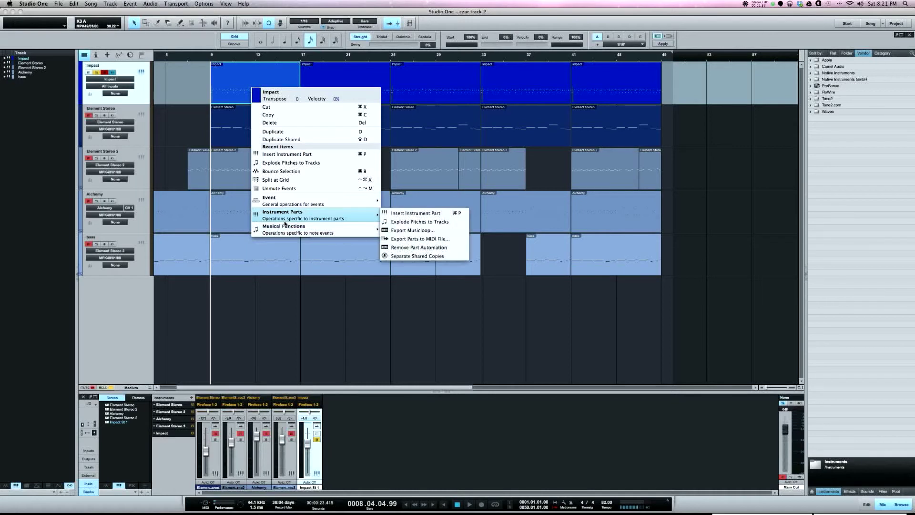
pyautogui.click(404, 222)
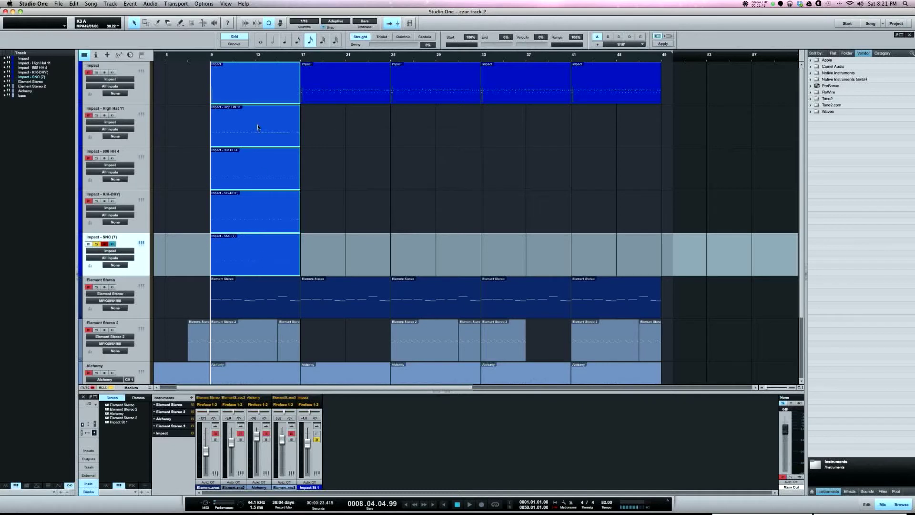
pyautogui.click(96, 245)
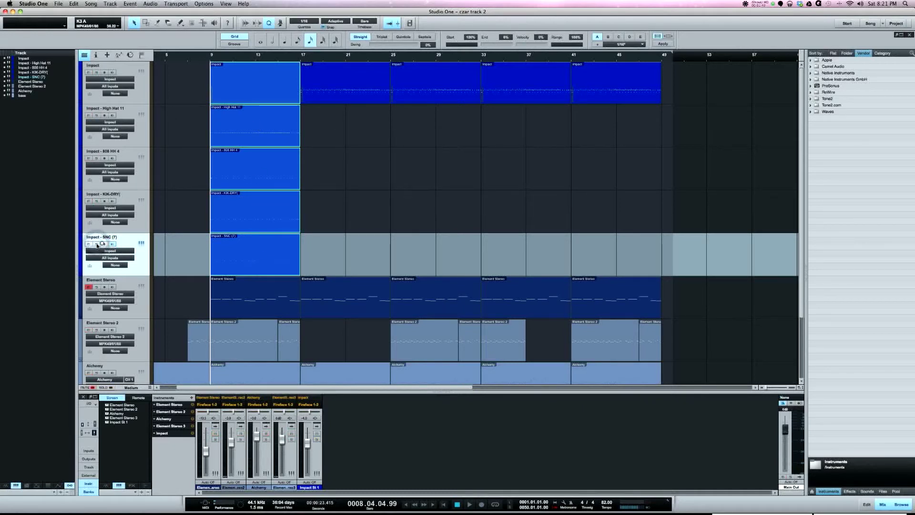
# Select the High Hat 11 through SNC (7) drum tracks, solo them and play them back.
pyautogui.click(96, 244)
pyautogui.click(123, 137)
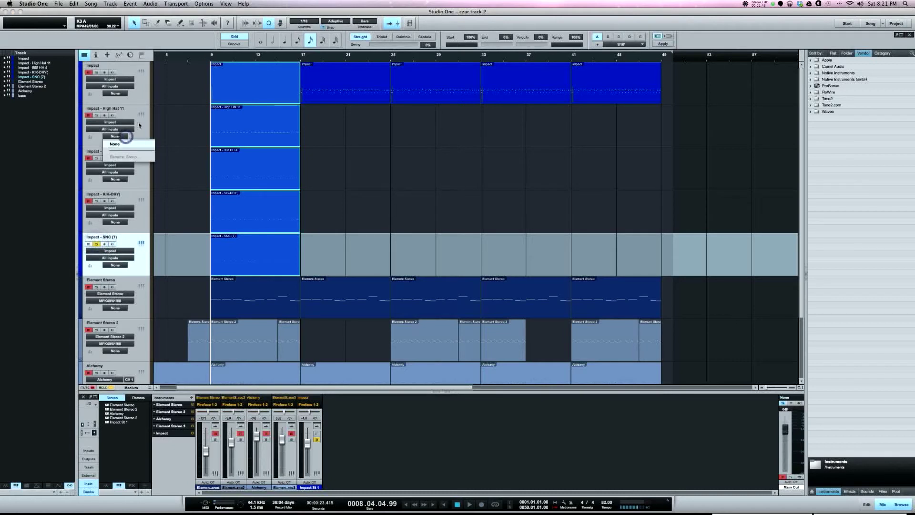
pyautogui.click(142, 137)
pyautogui.click(142, 137)
pyautogui.keyDown('shift'); pyautogui.click(139, 273); pyautogui.keyUp('shift')
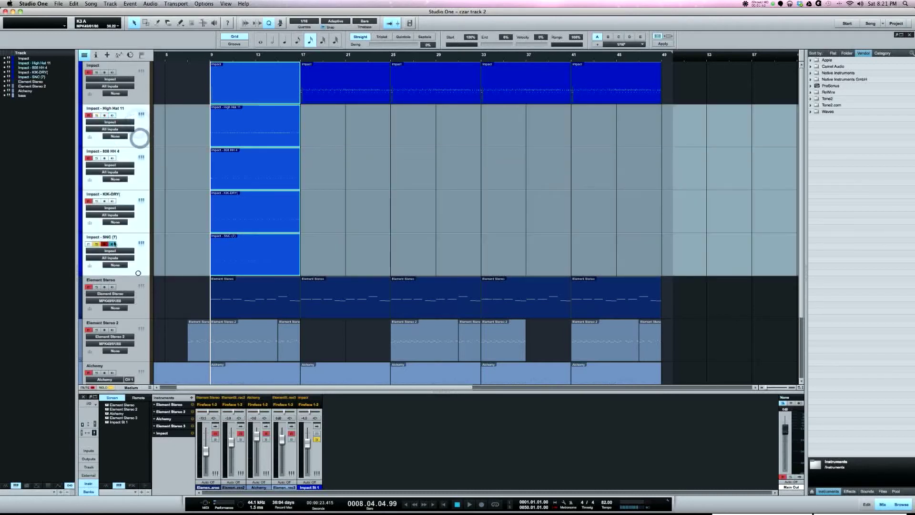
pyautogui.click(96, 200)
pyautogui.press('space')
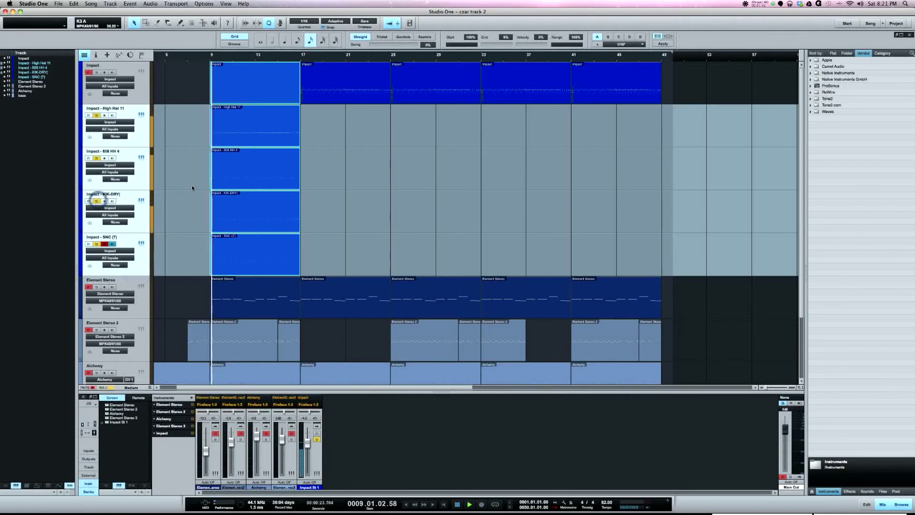
# Take the hi-hat, 808 and kick tracks off solo, mute them, stop playback, then unmute them.
pyautogui.click(95, 115)
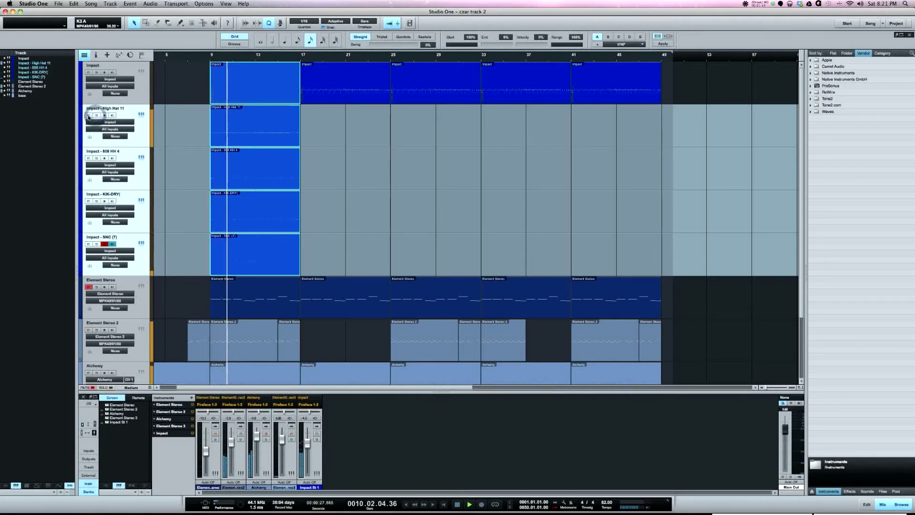
pyautogui.click(88, 115)
pyautogui.press('space')
pyautogui.click(175, 167)
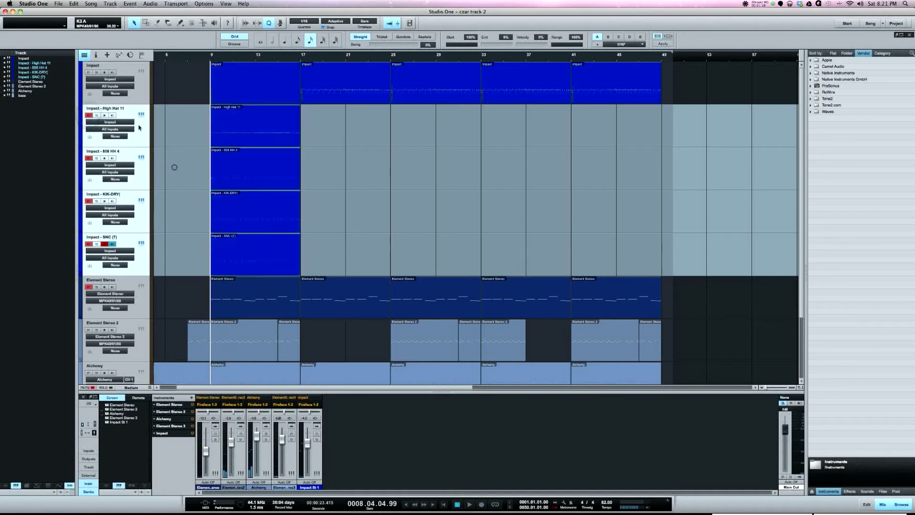
pyautogui.click(88, 158)
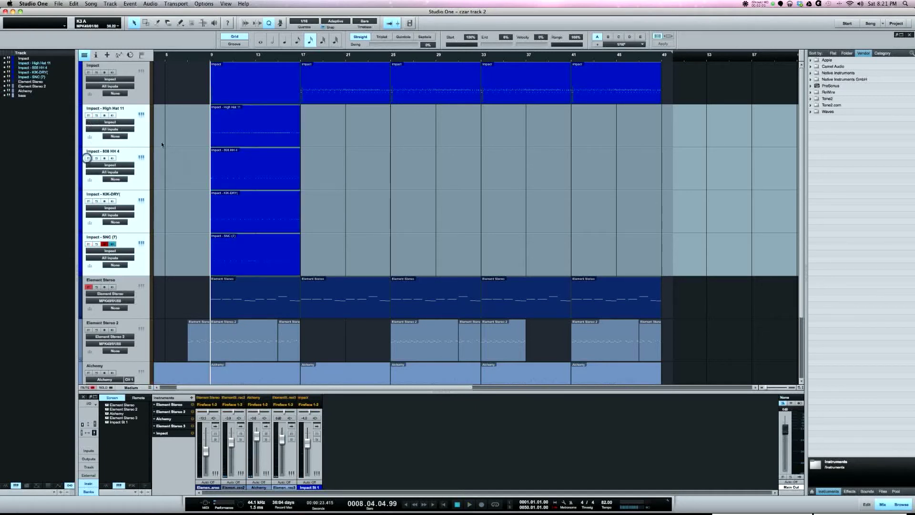
pyautogui.click(169, 148)
pyautogui.click(140, 178)
pyautogui.click(133, 138)
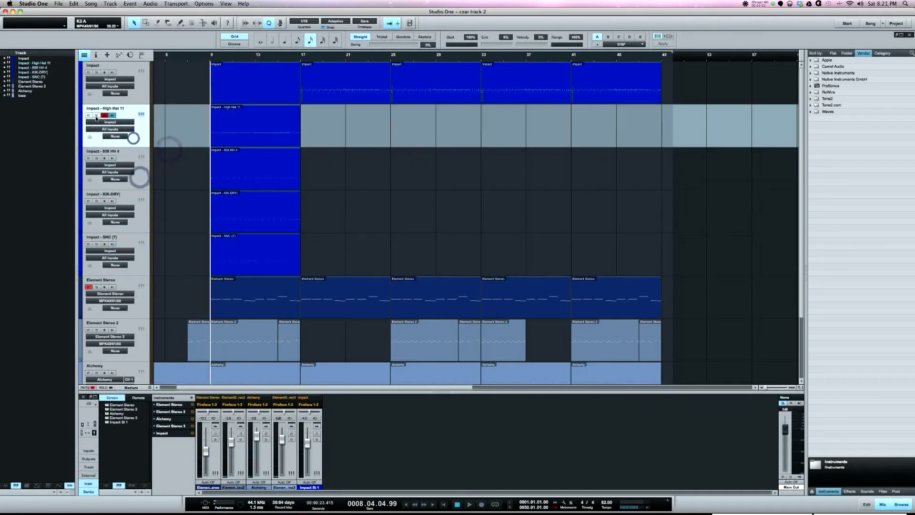
# Play High Hat 11 solo, then add 808 HH 4, KIK-DRY and SNC (7) to the solo one by one.
pyautogui.click(93, 116)
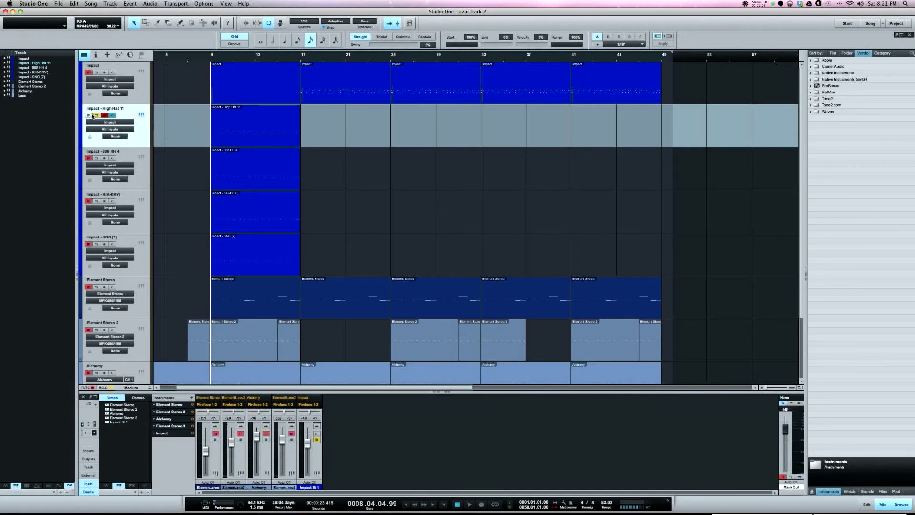
pyautogui.press('space')
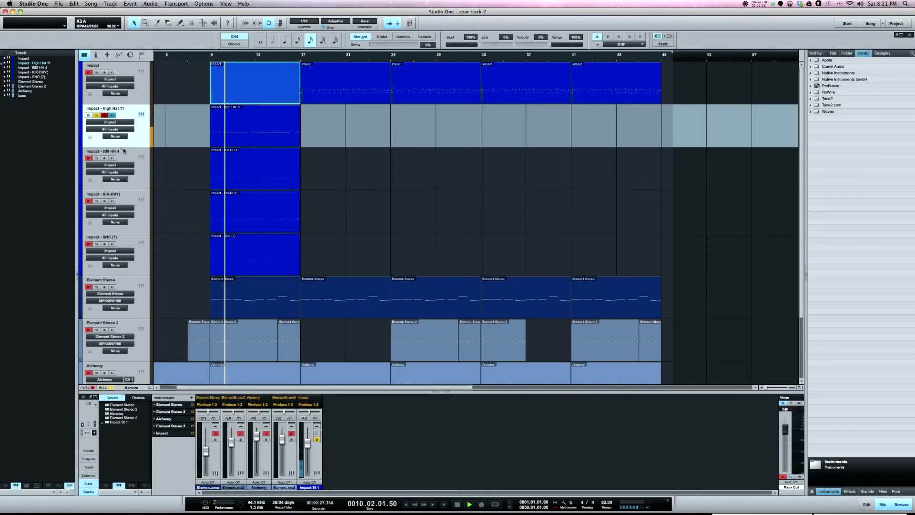
pyautogui.click(97, 159)
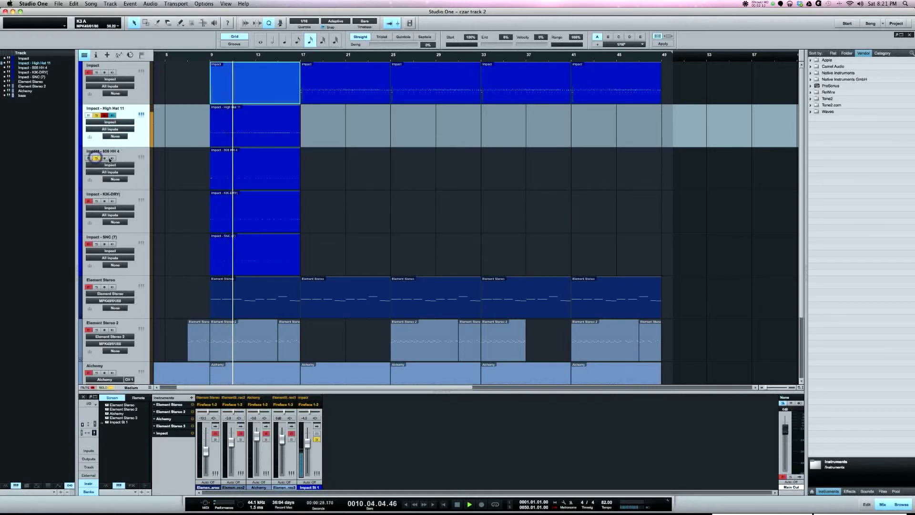
pyautogui.click(97, 201)
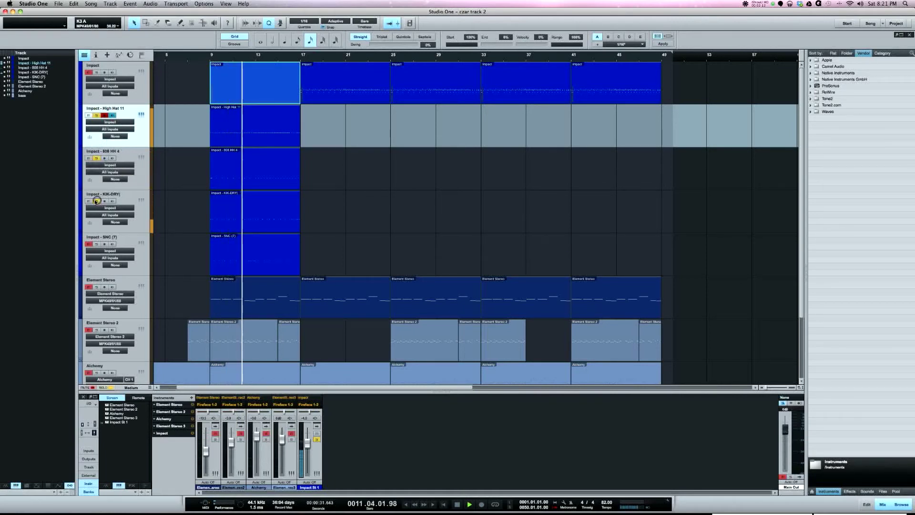
pyautogui.click(97, 243)
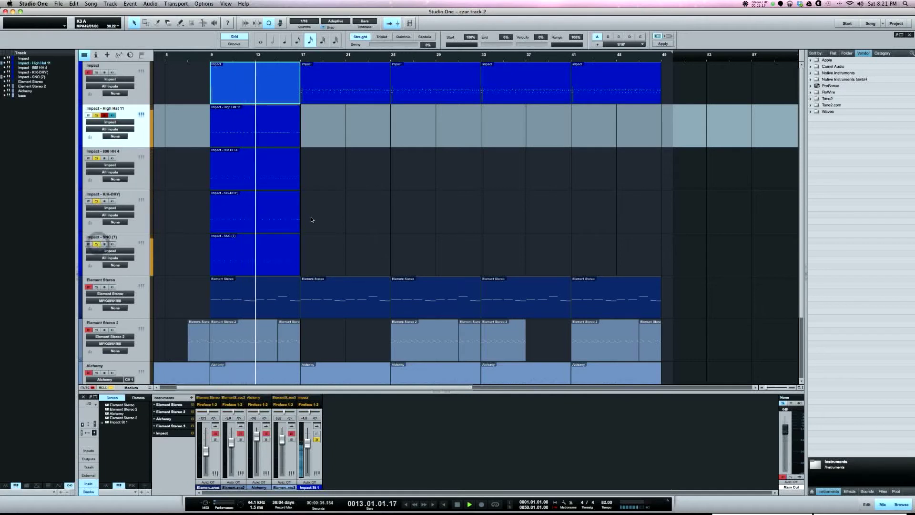
pyautogui.press('space')
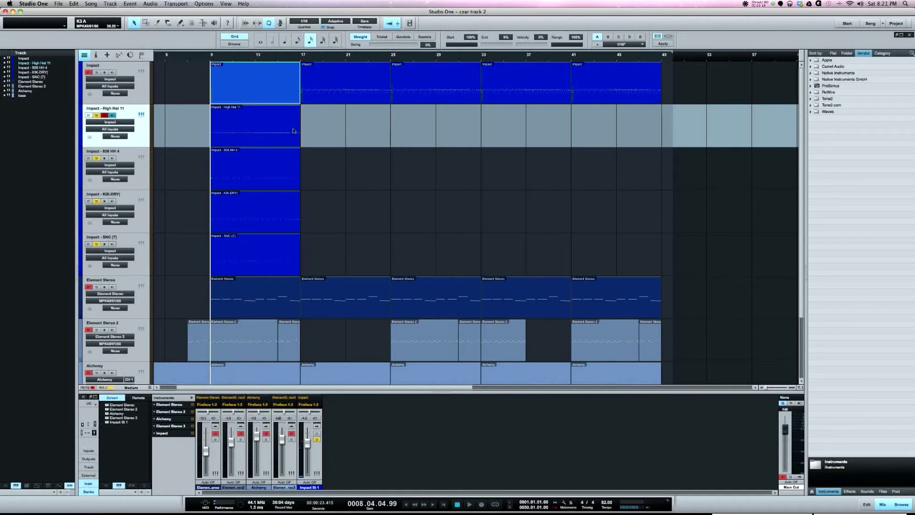
# Clear solo on all four exploded drum tracks and deselect the first Impact clip.
pyautogui.click(97, 158)
pyautogui.click(97, 115)
pyautogui.click(96, 200)
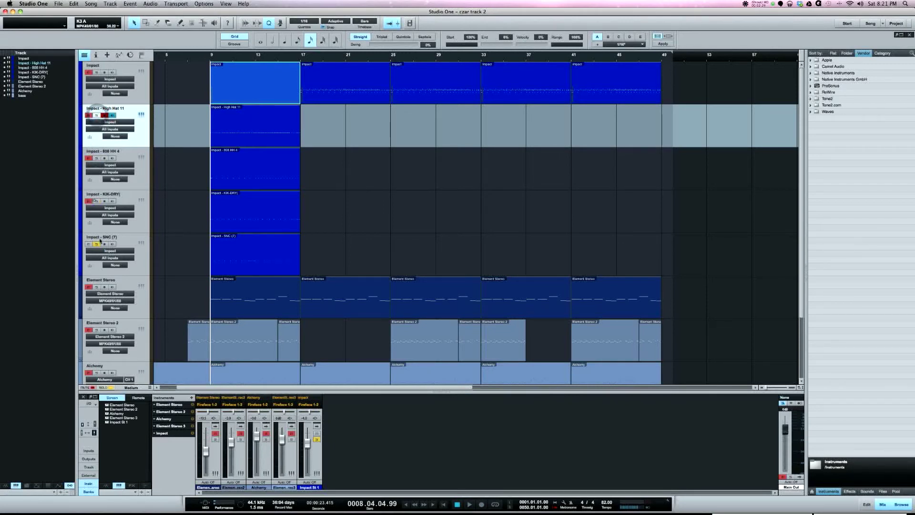
pyautogui.click(96, 243)
pyautogui.click(343, 231)
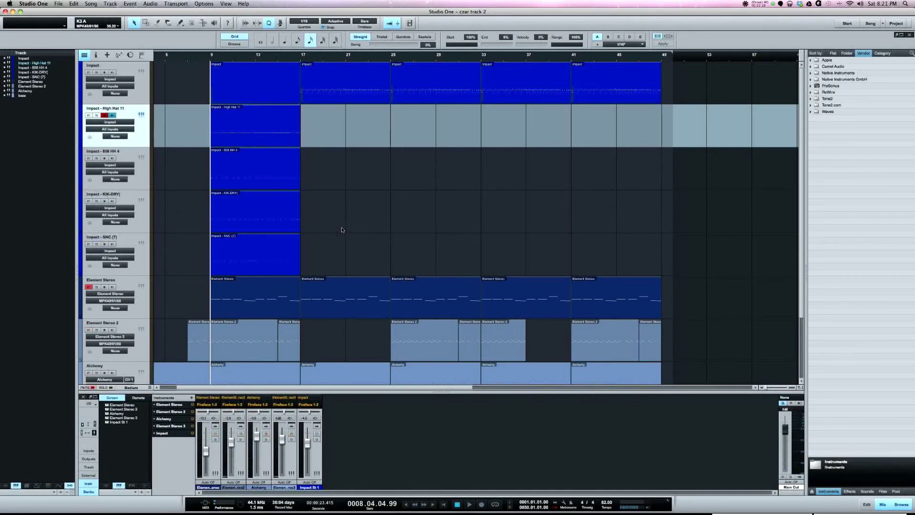
pyautogui.click(142, 114)
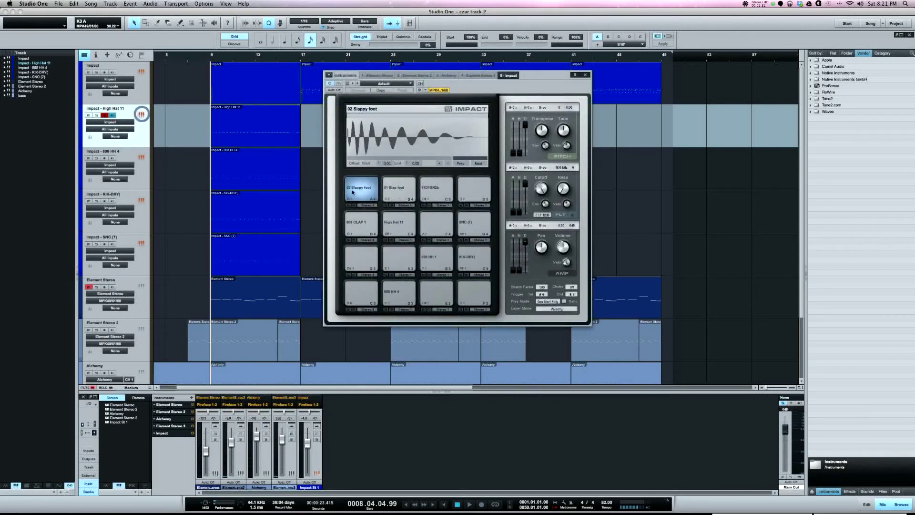
pyautogui.click(366, 206)
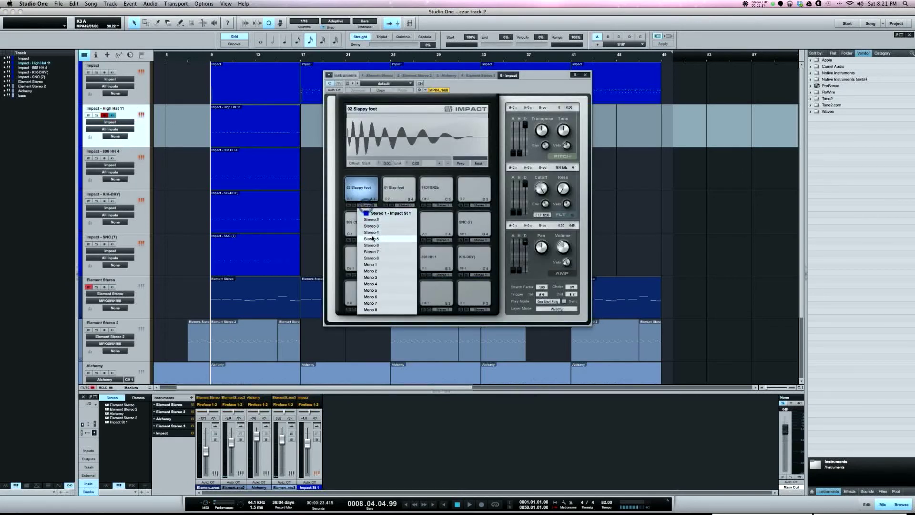
pyautogui.click(366, 184)
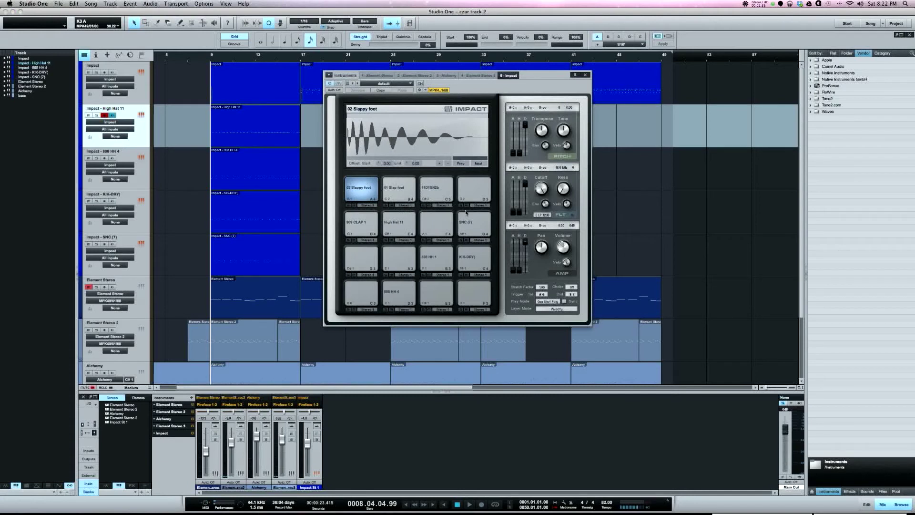
pyautogui.click(585, 75)
pyautogui.rightClick(141, 140)
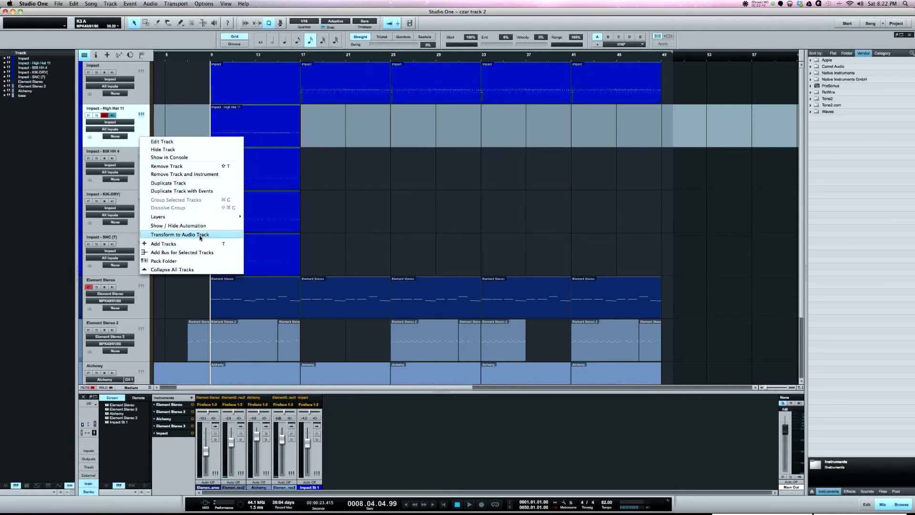
# Select the Impact event at bar 17 and open the Impact instrument editor with F11.
pyautogui.click(465, 244)
pyautogui.click(465, 242)
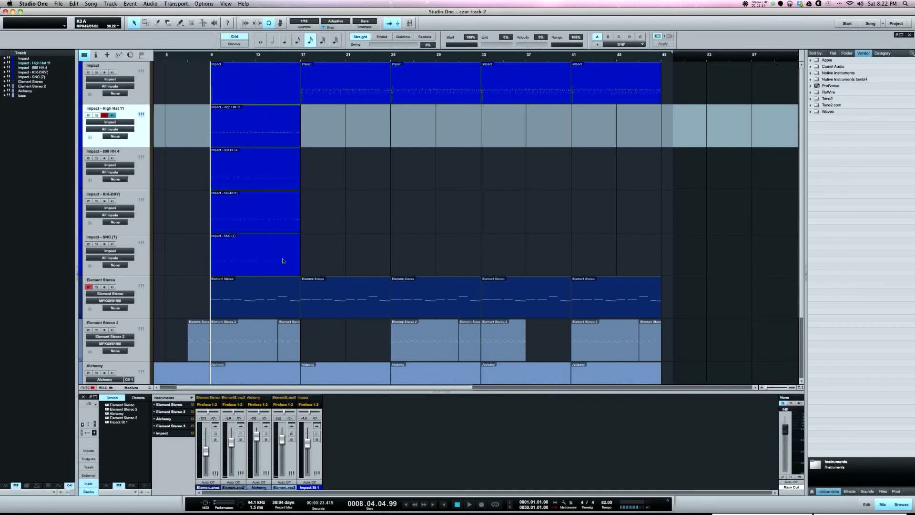
pyautogui.rightClick(137, 139)
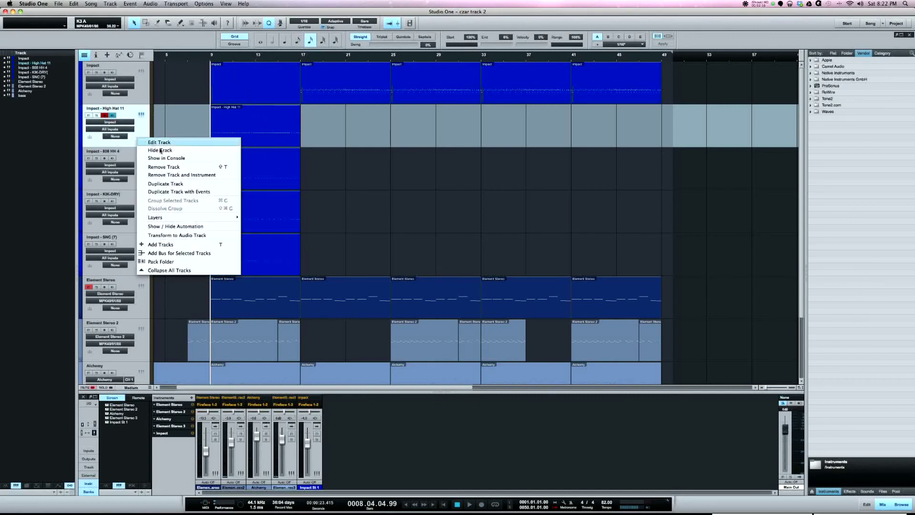
pyautogui.click(378, 146)
pyautogui.click(331, 92)
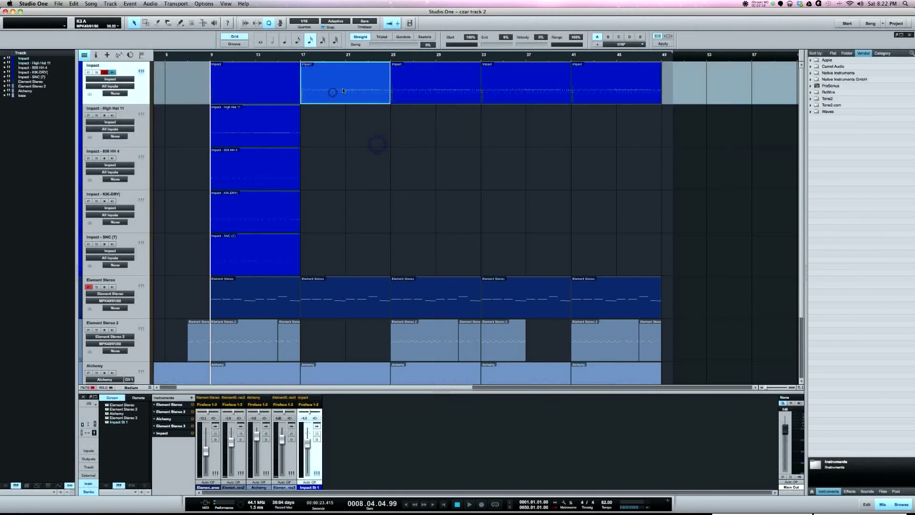
pyautogui.press('F11')
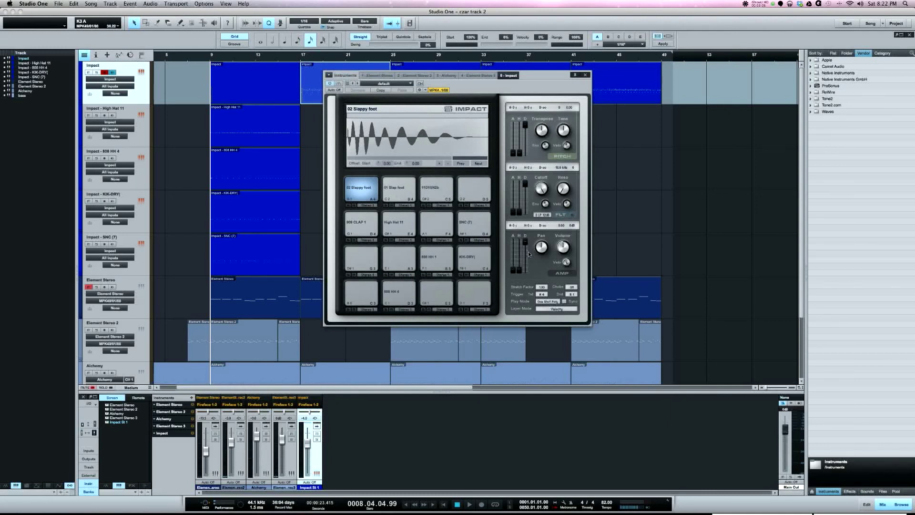
# Close the Impact instrument window to reveal the Impact track and its four drum tracks.
pyautogui.click(584, 76)
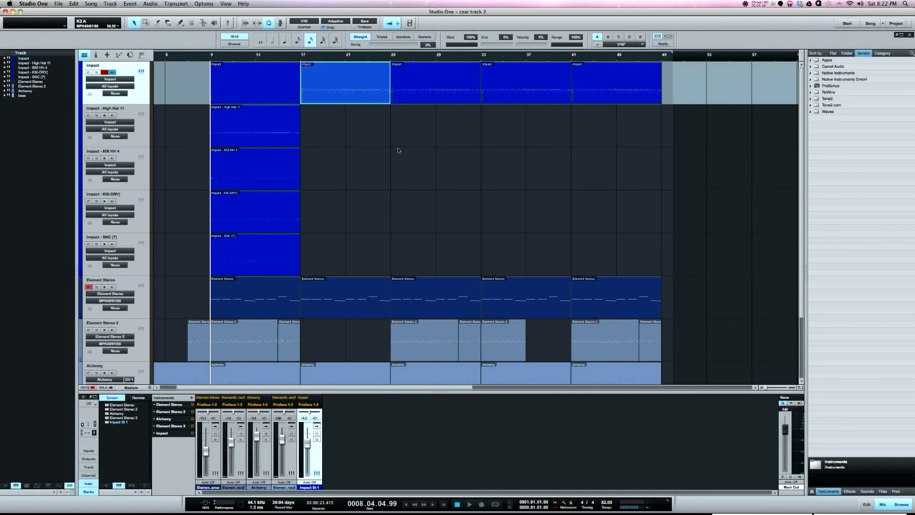
pyautogui.click(151, 138)
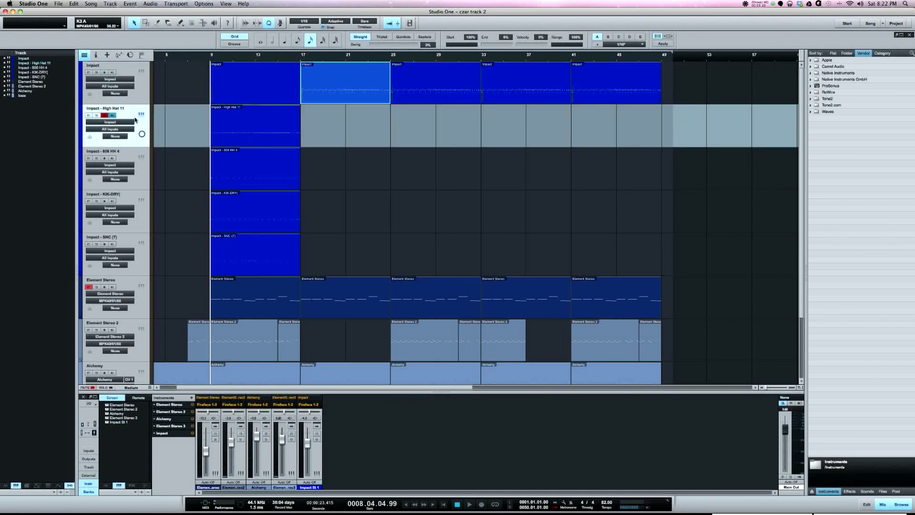
pyautogui.scroll(-3, 142, 134)
pyautogui.scroll(3, 214, 291)
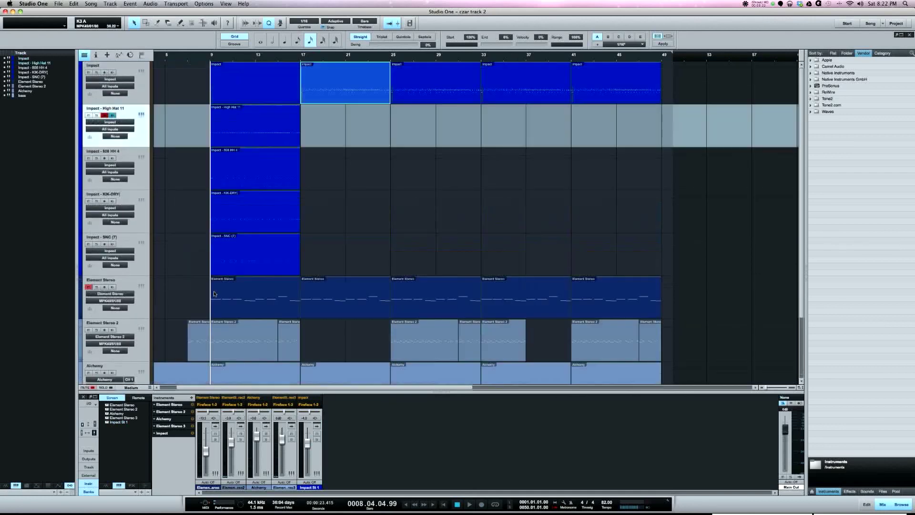